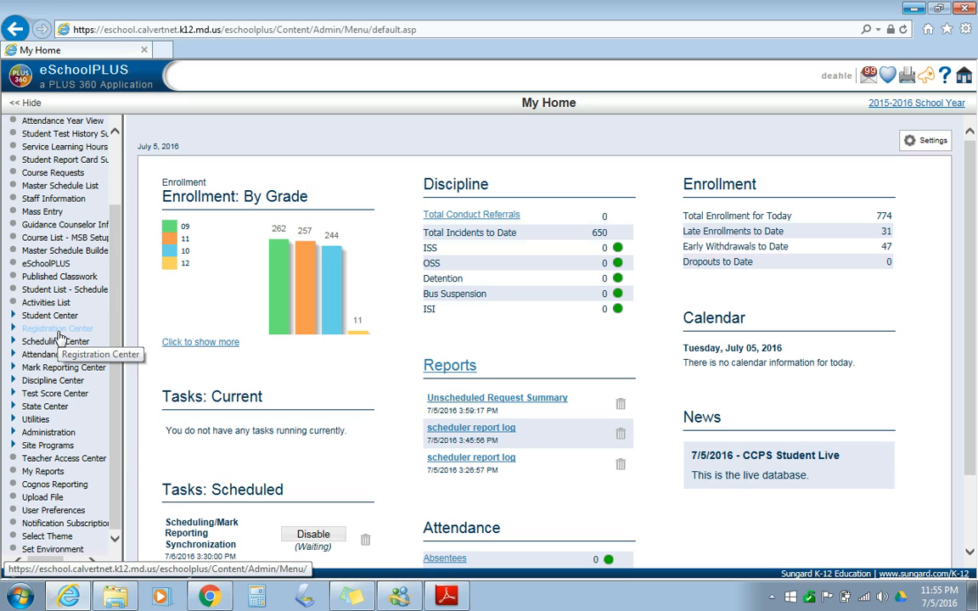
# Step: Open the Activities list in the Registration Center and start a new activity record
pyautogui.click(66, 332)
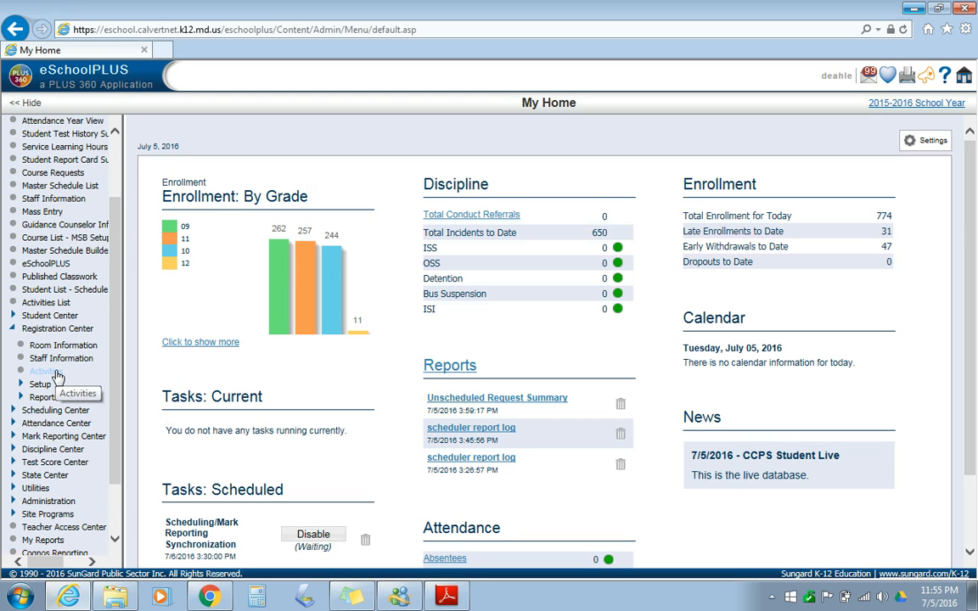
pyautogui.click(55, 373)
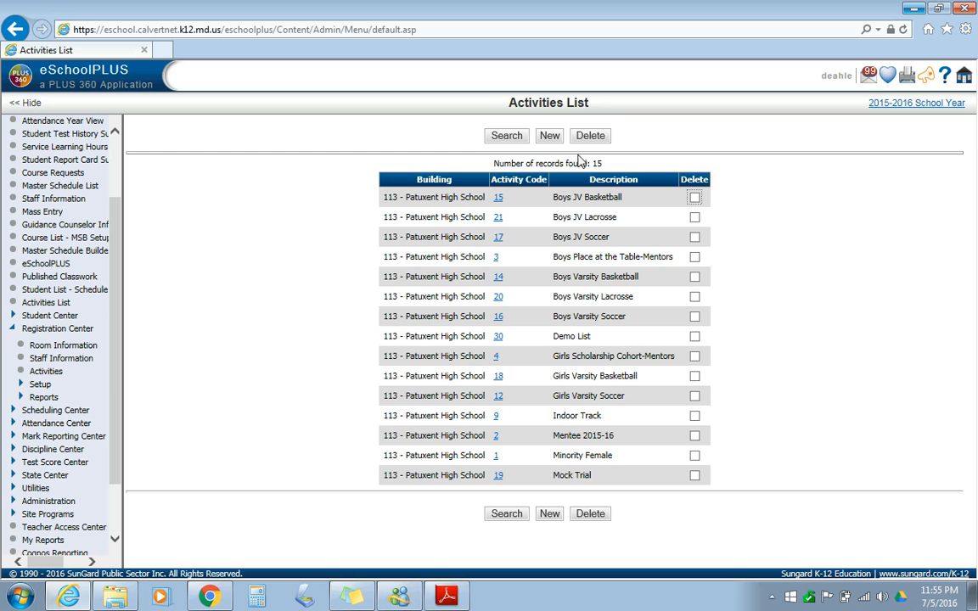
pyautogui.click(549, 137)
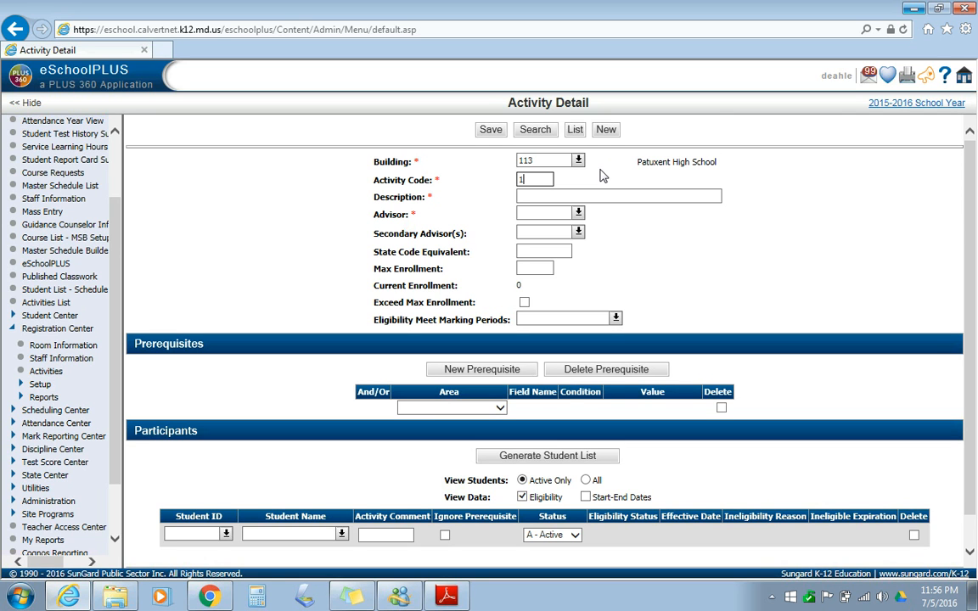
# Step: Set the new activity's code to 1 and its description to "Demo List 2"
pyautogui.write('1')
pyautogui.click(603, 195)
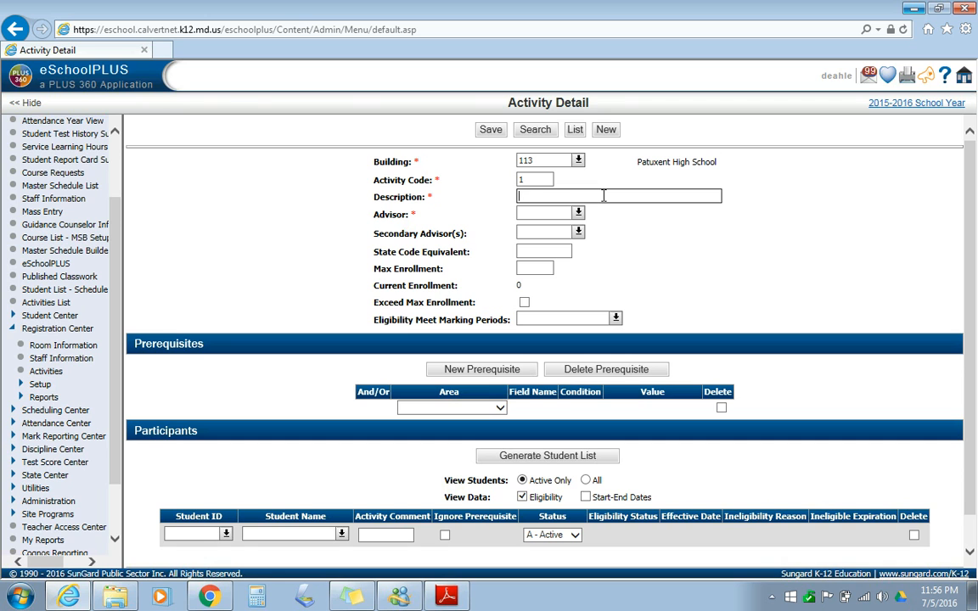
pyautogui.write('De')
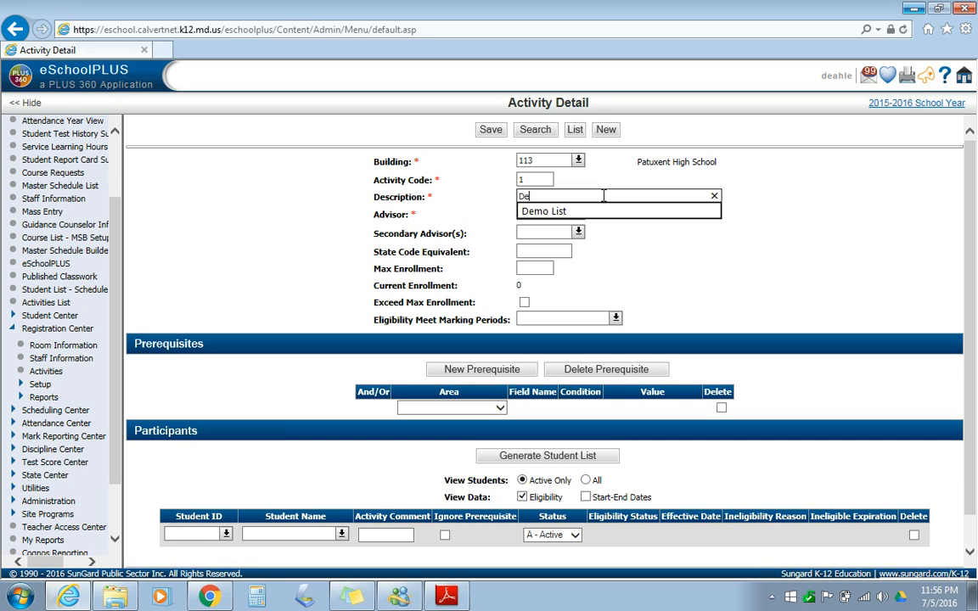
pyautogui.press('Down')
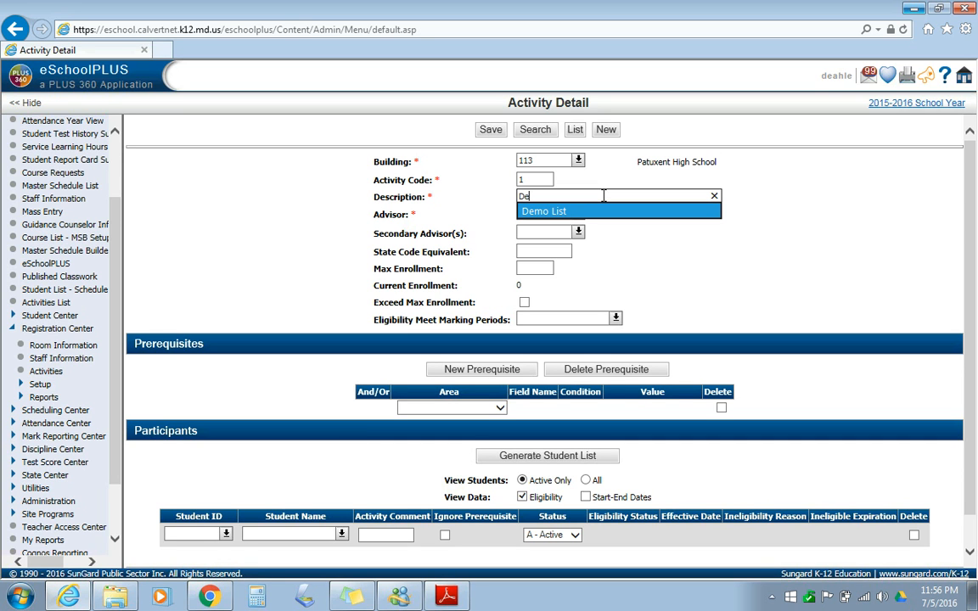
pyautogui.press('Return')
pyautogui.write('2')
# Step: Look up a staff member by last name and assign them as the activity's advisor
pyautogui.click(563, 209)
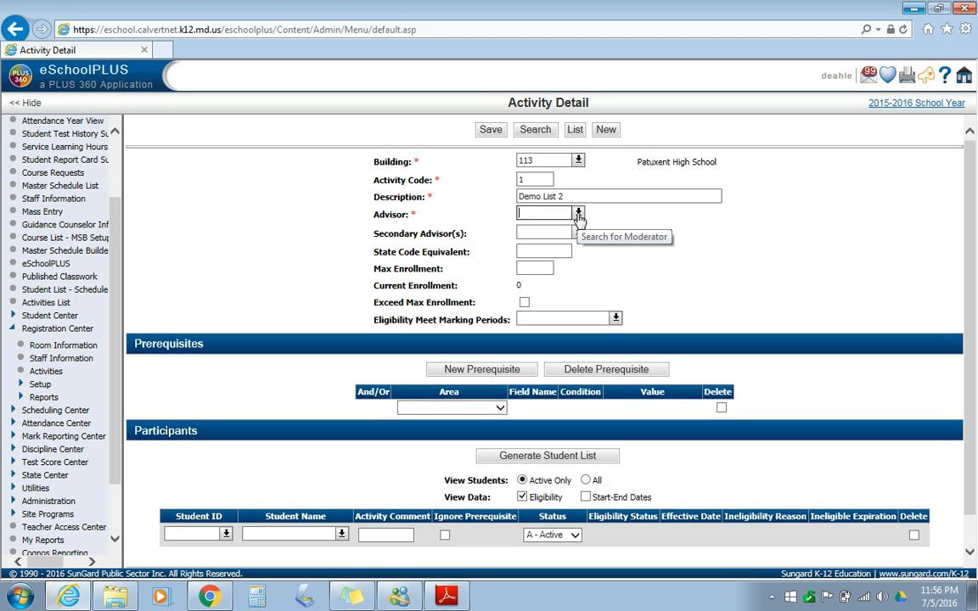
pyautogui.click(578, 216)
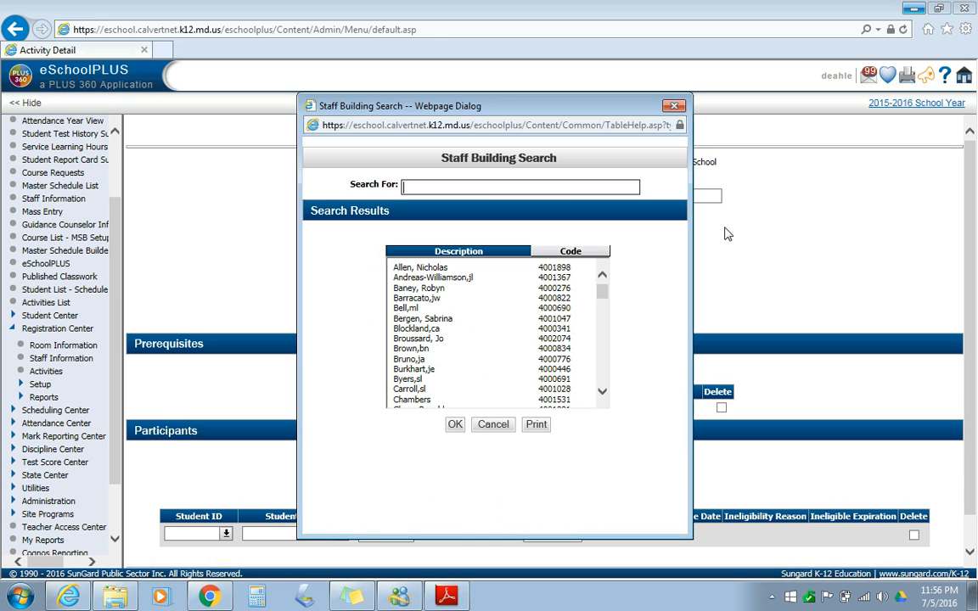
pyautogui.write('Berg')
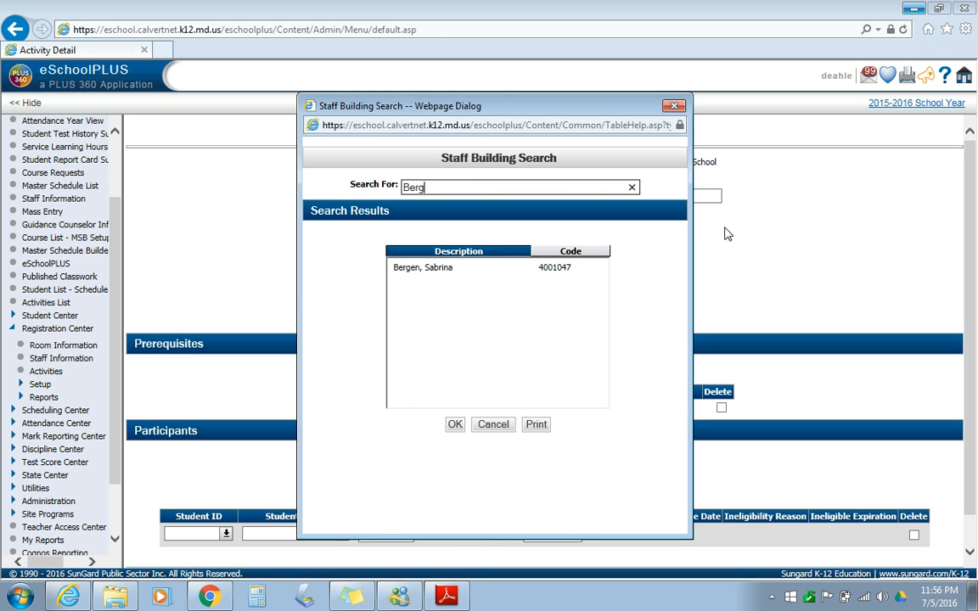
pyautogui.press('Tab')
pyautogui.press('Return')
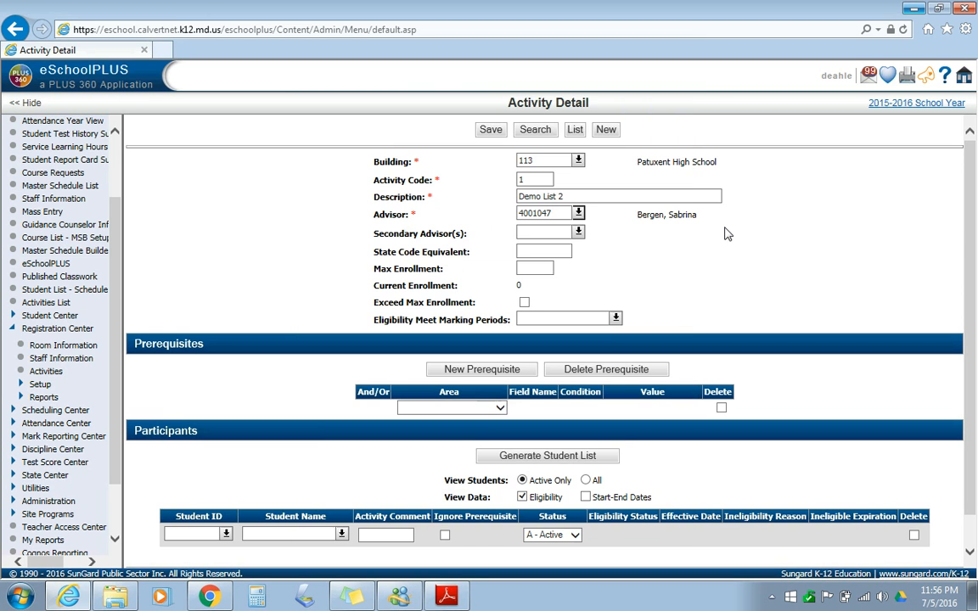
# Step: Find another staff member by the start of their last name and assign them as secondary advisor
pyautogui.click(577, 233)
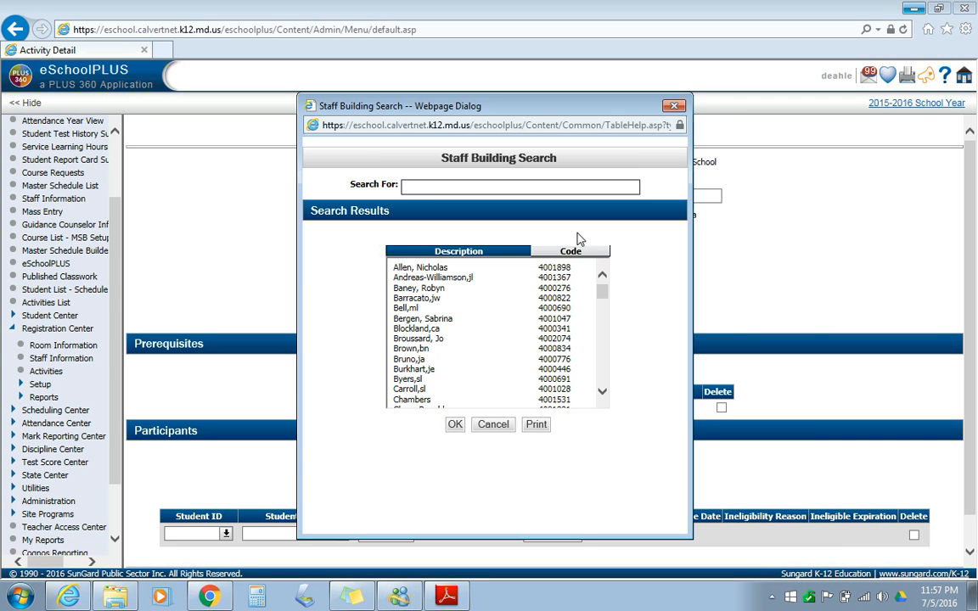
pyautogui.write('dea')
pyautogui.press('Tab')
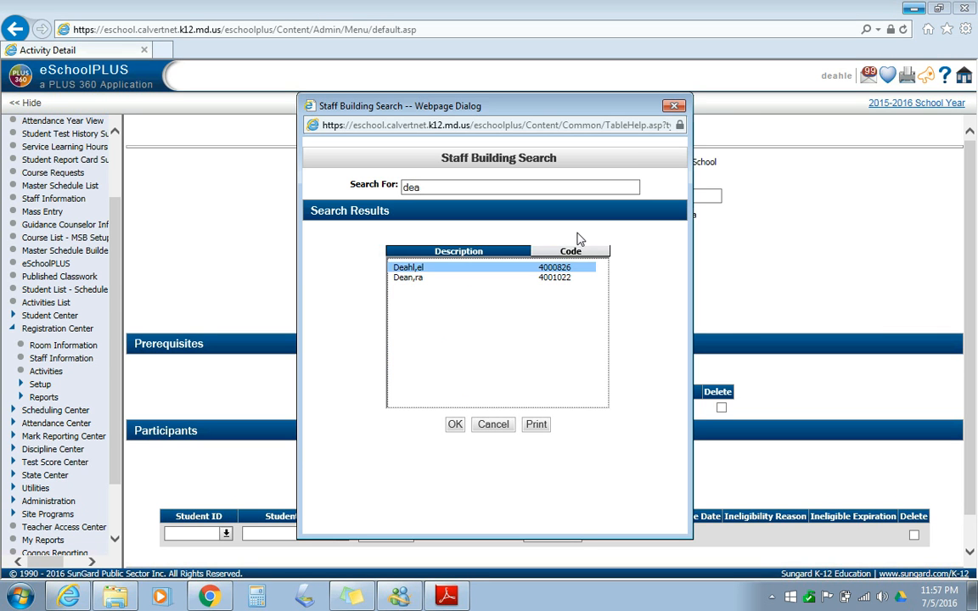
pyautogui.press('Return')
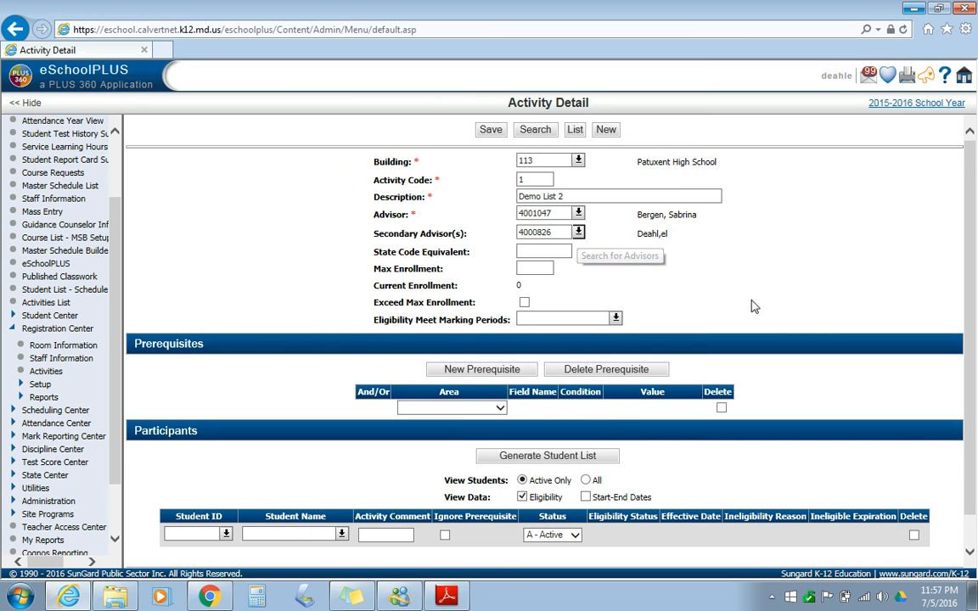
pyautogui.scroll(-1, 798, 373)
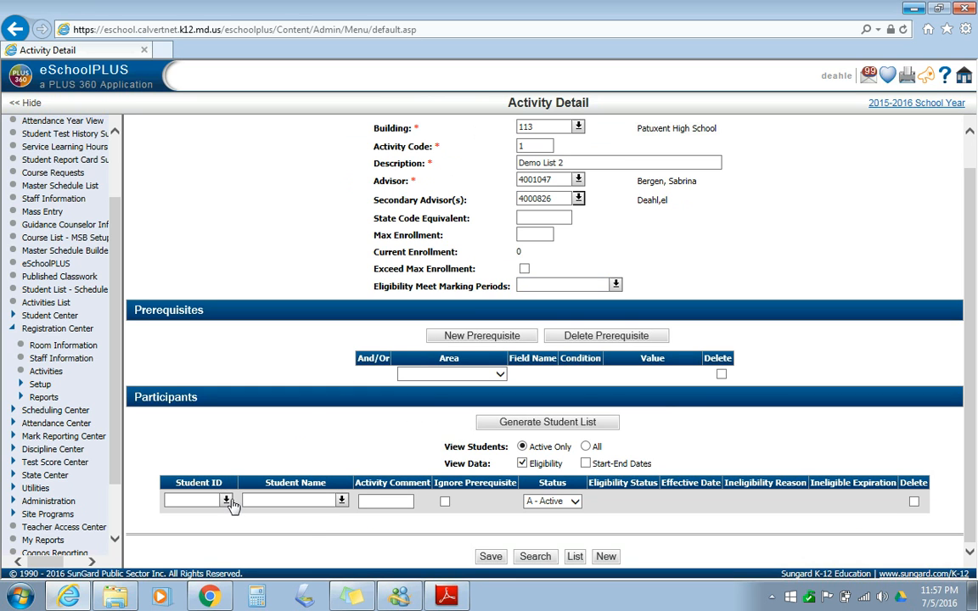
pyautogui.click(341, 501)
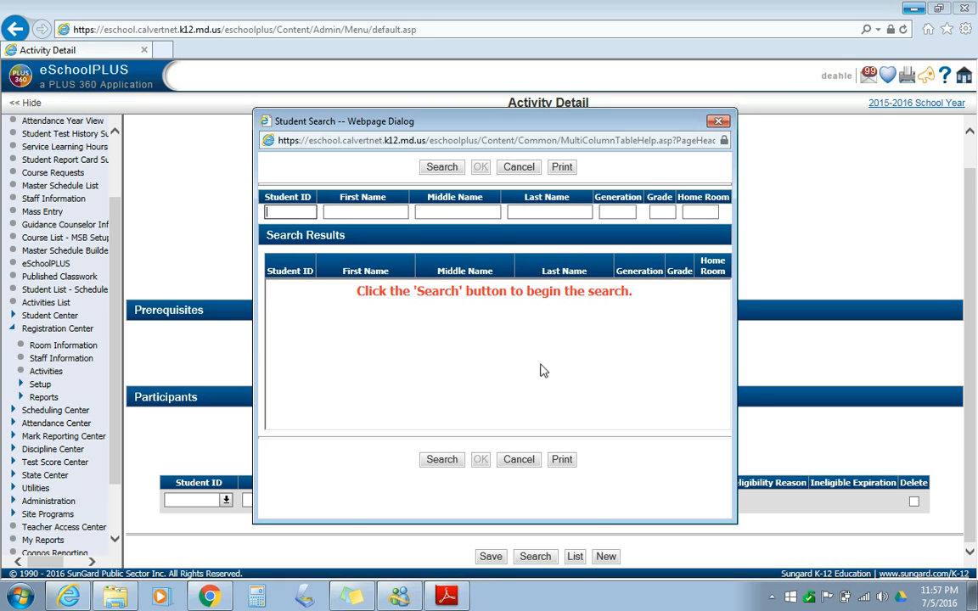
pyautogui.click(520, 461)
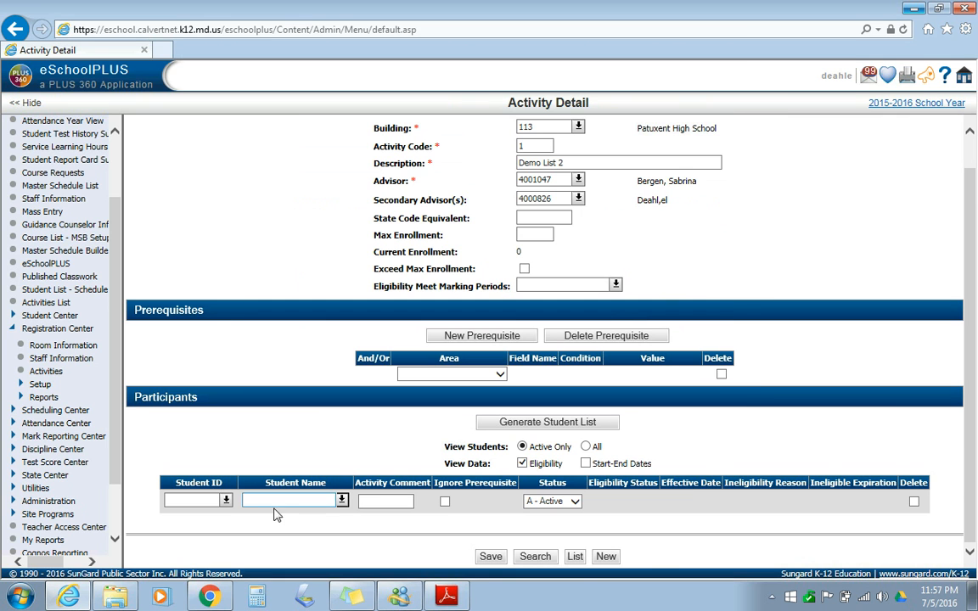
# Step: Search for the first participant by the student's last name and first initial, leaving the grade blank
pyautogui.click(342, 501)
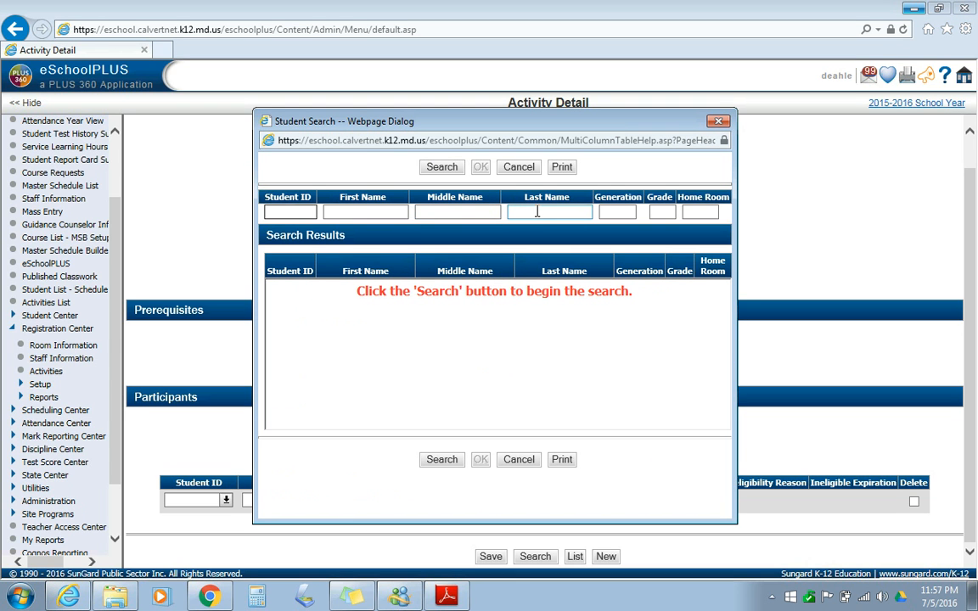
pyautogui.click(537, 212)
pyautogui.write('jones')
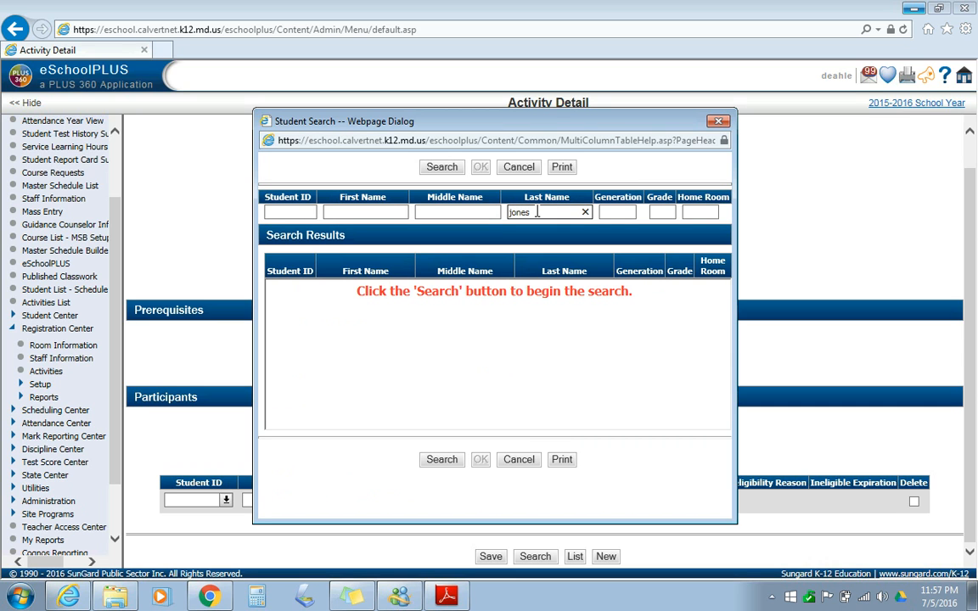
pyautogui.click(396, 212)
pyautogui.write('m')
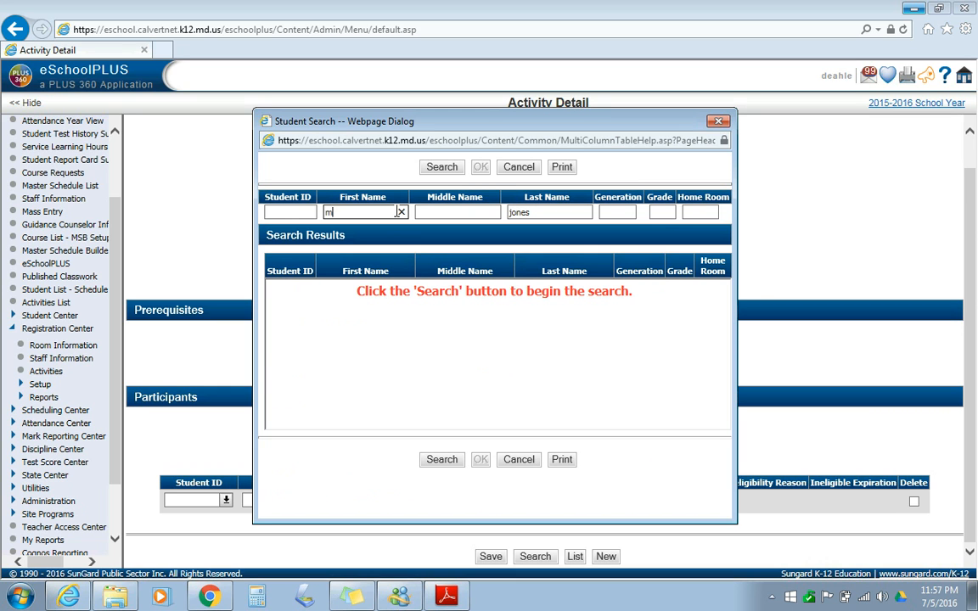
pyautogui.click(661, 213)
pyautogui.write('09')
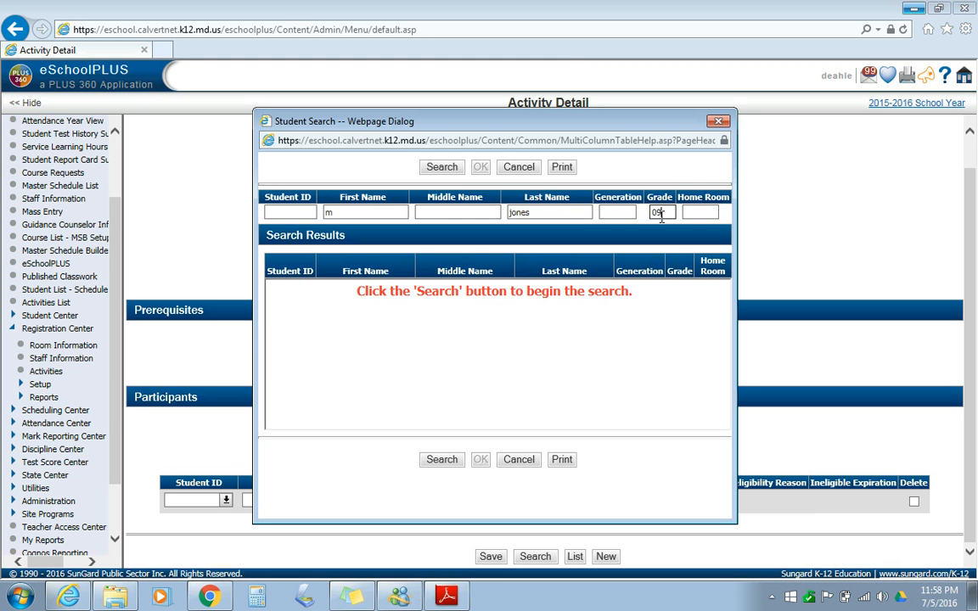
pyautogui.press('BackSpace')
pyautogui.press('BackSpace')
pyautogui.click(451, 170)
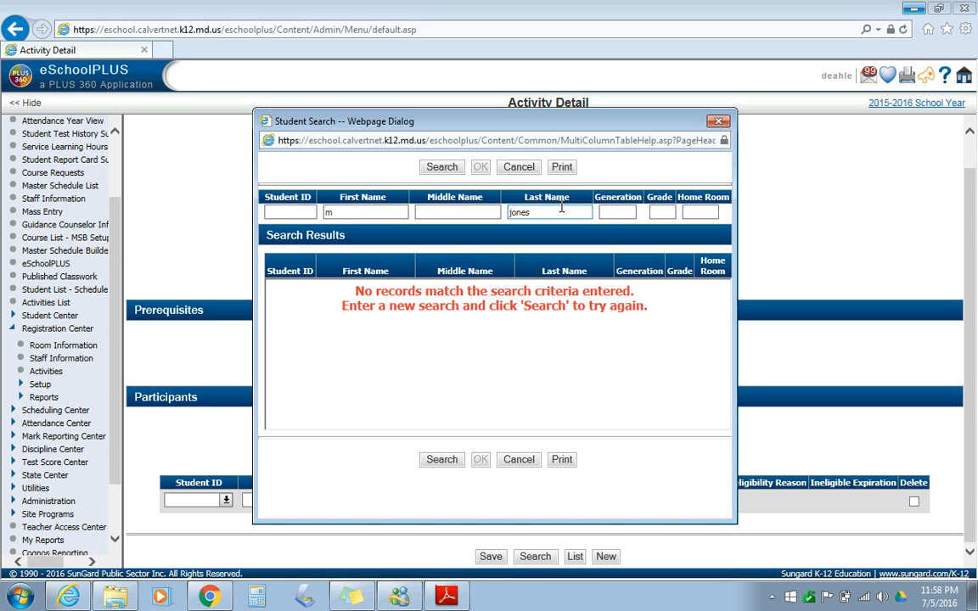
# Step: Clear the first-name criterion, search by last name only, and add the first listed student as a participant
pyautogui.click(338, 214)
pyautogui.press('BackSpace')
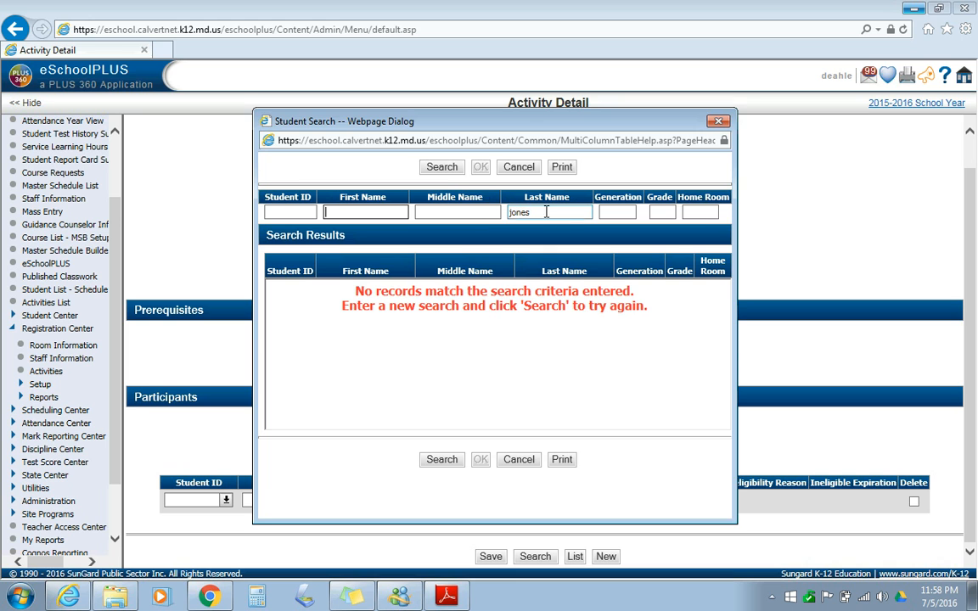
pyautogui.click(441, 168)
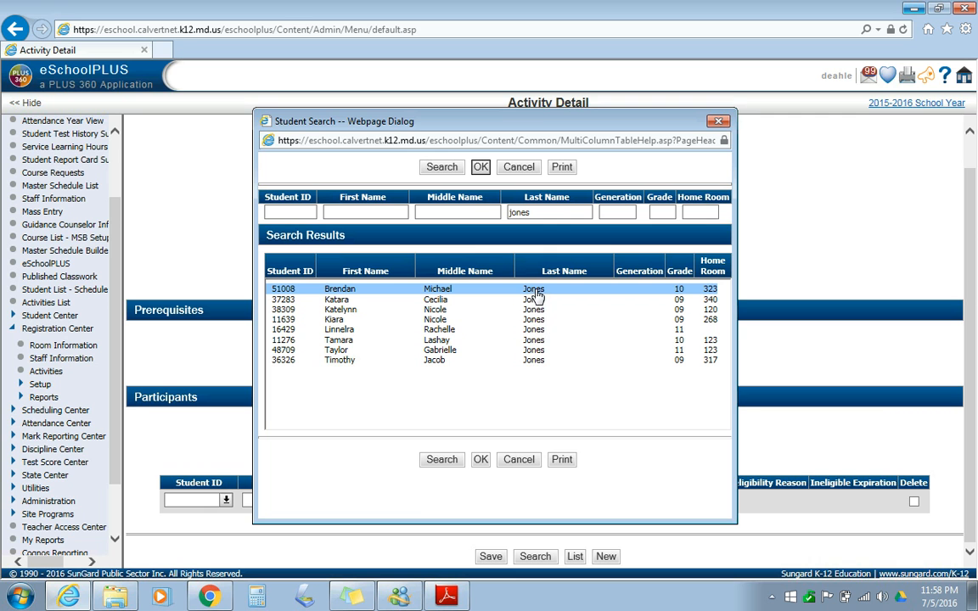
pyautogui.click(481, 459)
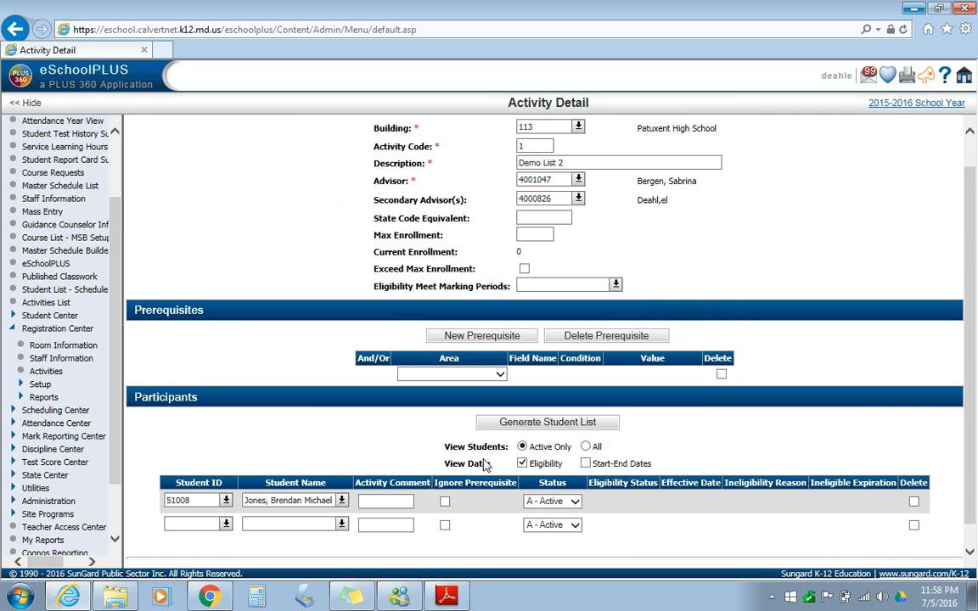
# Step: Search by last name within grade 09 for a second participant and add the third listed student
pyautogui.scroll(-1, 369, 450)
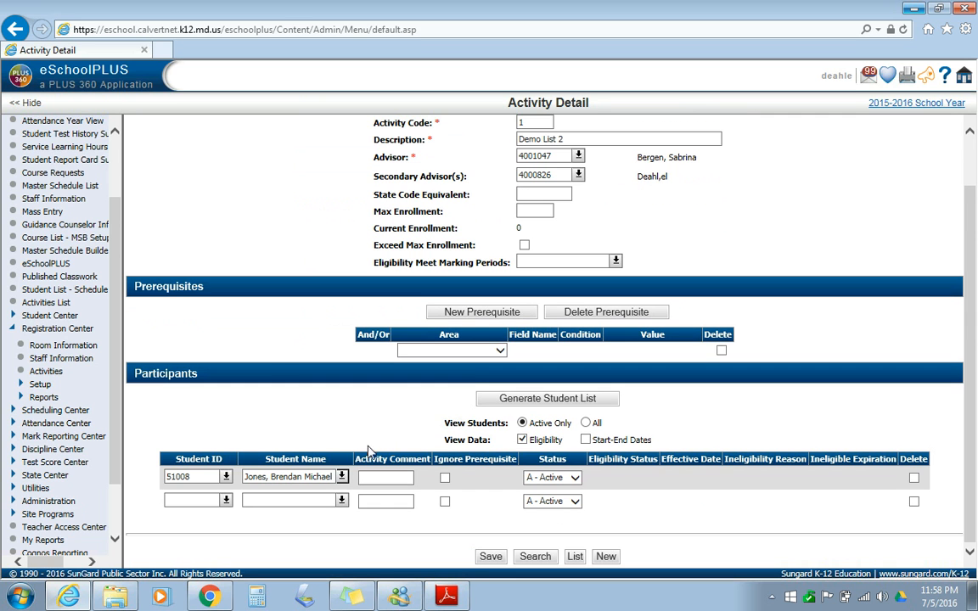
pyautogui.click(341, 500)
pyautogui.click(523, 212)
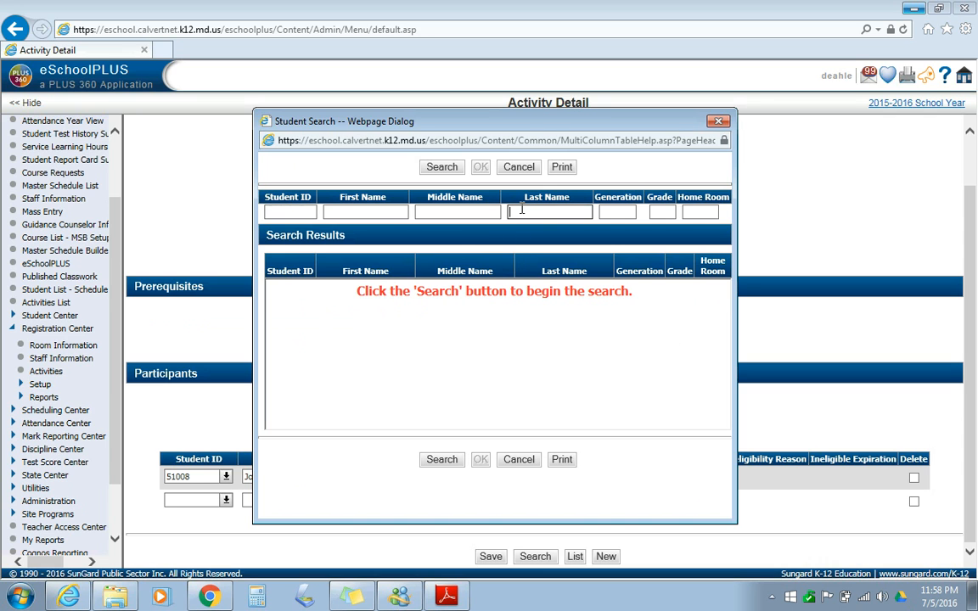
pyautogui.write('smith')
pyautogui.click(667, 212)
pyautogui.write('09')
pyautogui.press('Return')
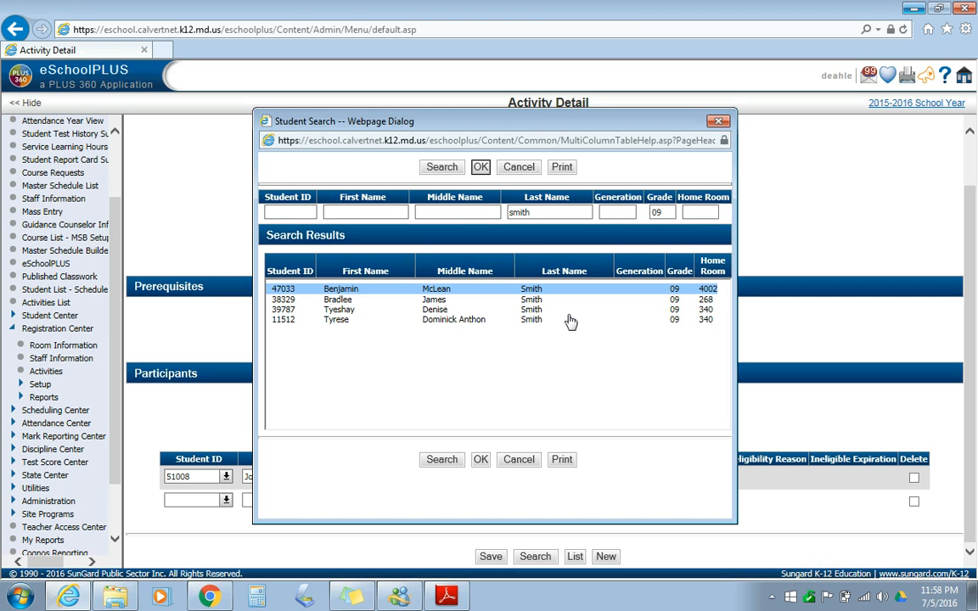
pyautogui.click(561, 309)
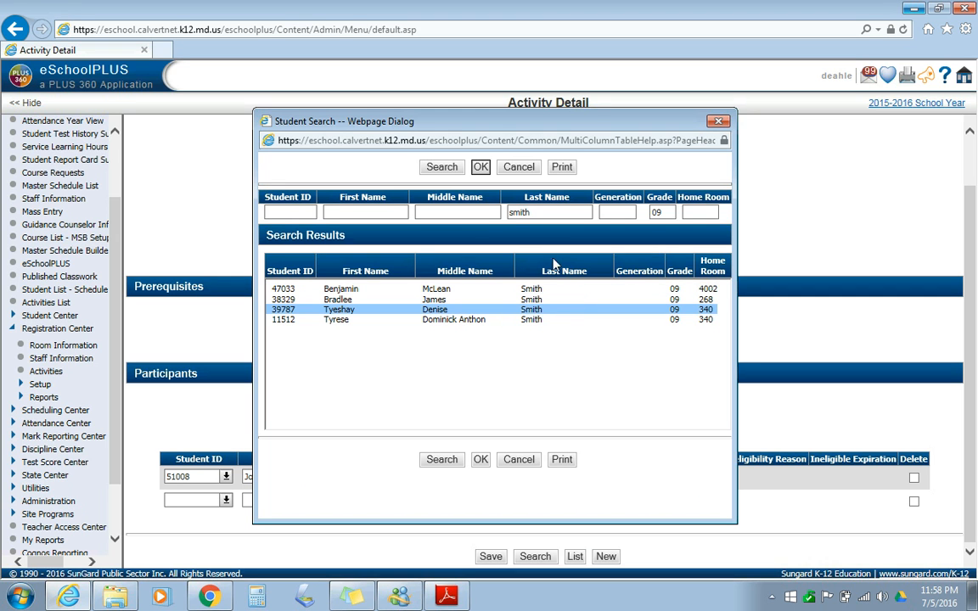
pyautogui.click(480, 167)
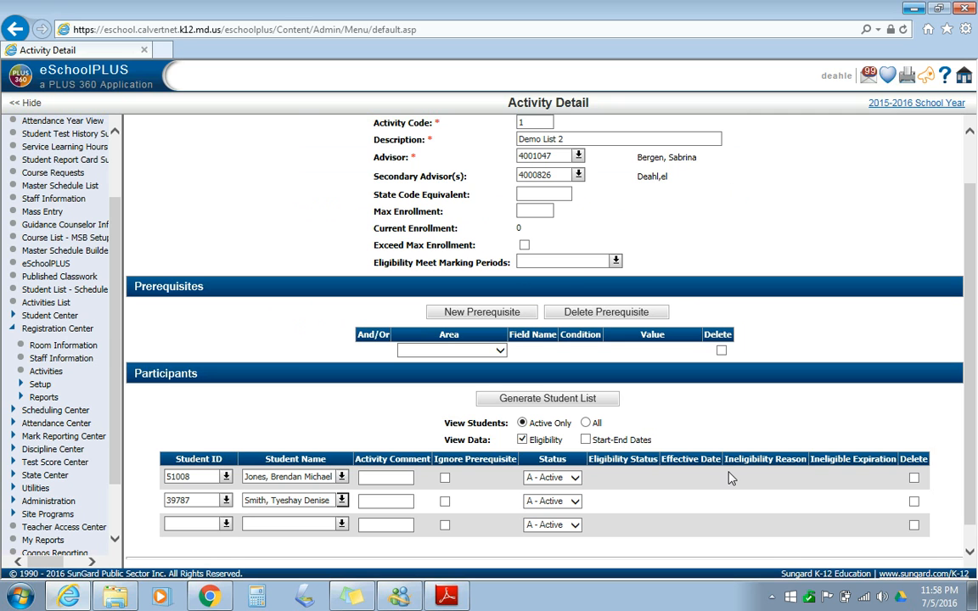
# Step: Try to save the new activity with activity code 1
pyautogui.scroll(-1, 728, 478)
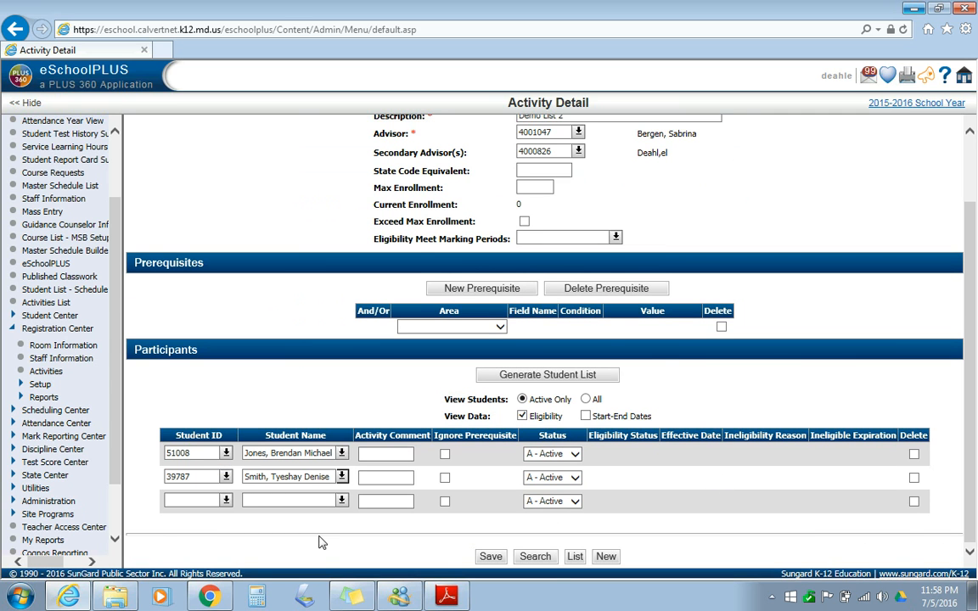
pyautogui.scroll(2, 296, 463)
pyautogui.click(490, 129)
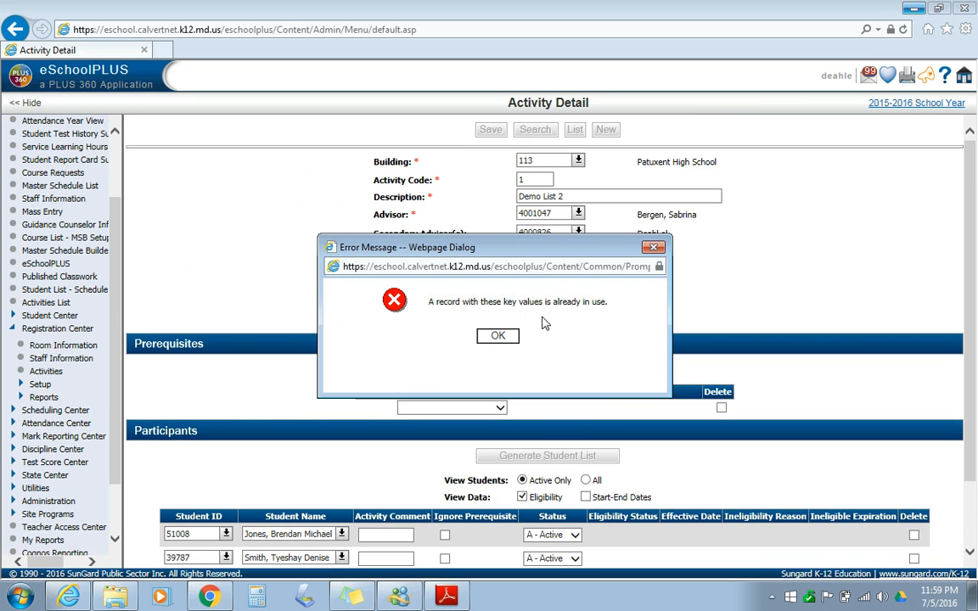
pyautogui.click(514, 339)
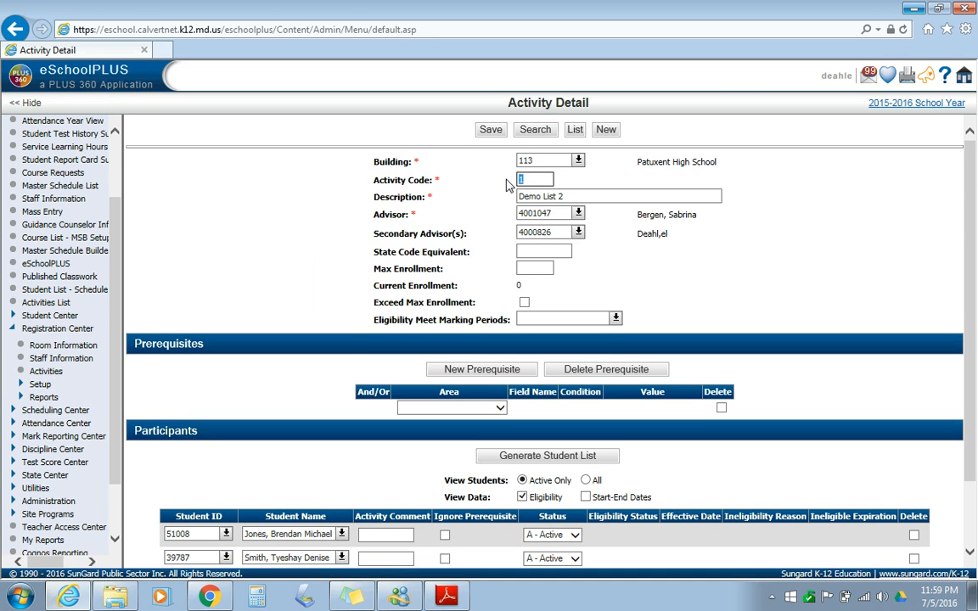
# Step: Change the activity code to 30 and try to save the activity again
pyautogui.write('30')
pyautogui.click(481, 135)
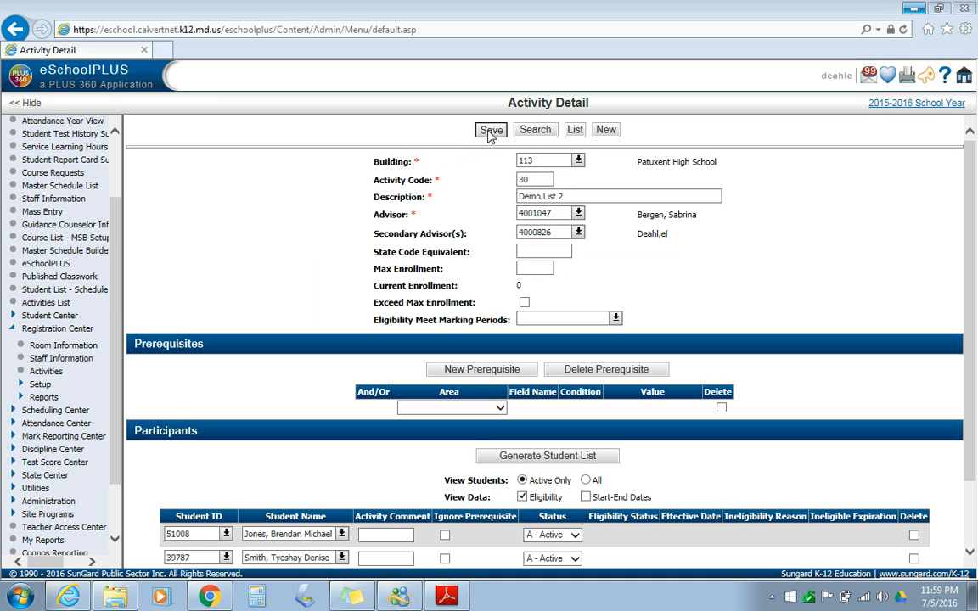
pyautogui.click(493, 337)
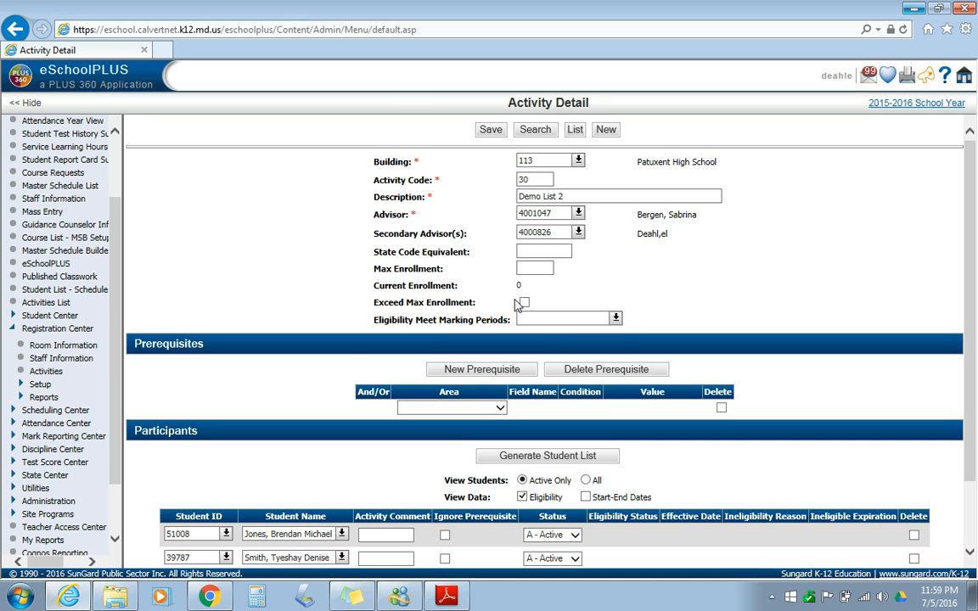
# Step: Set the activity code to 31, save the activity, and return to the Activities list
pyautogui.press('BackSpace')
pyautogui.write('1')
pyautogui.click(489, 133)
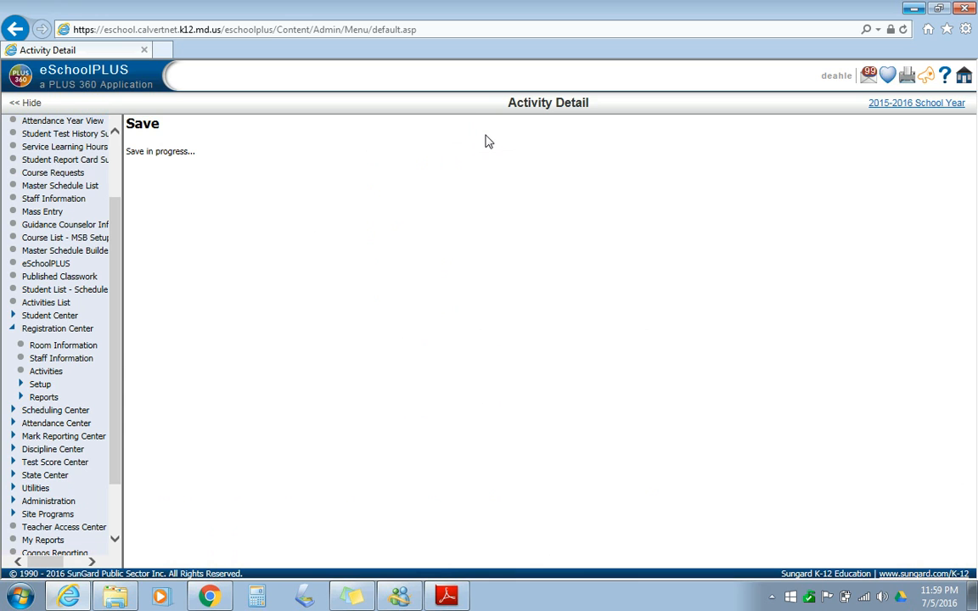
pyautogui.click(51, 372)
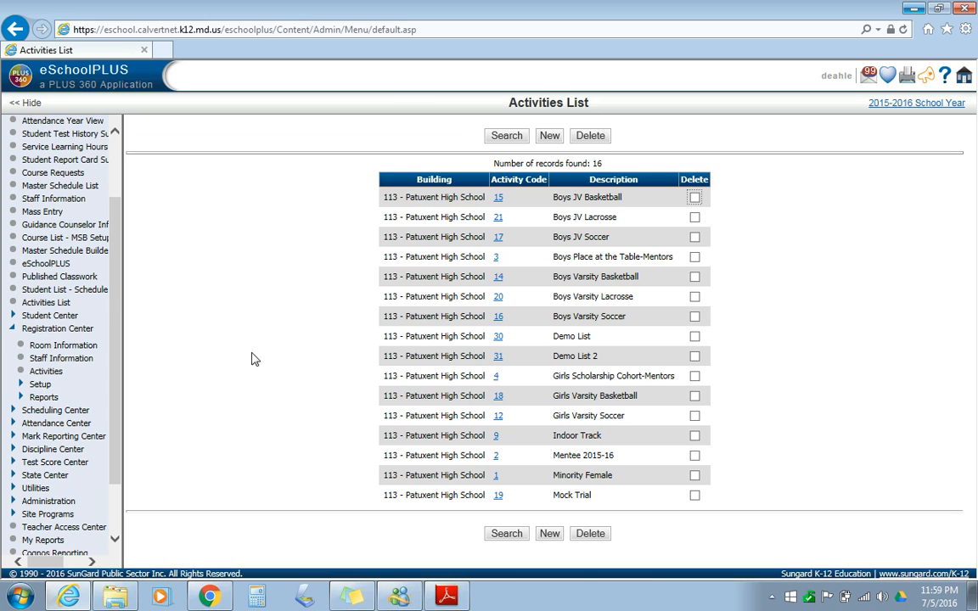